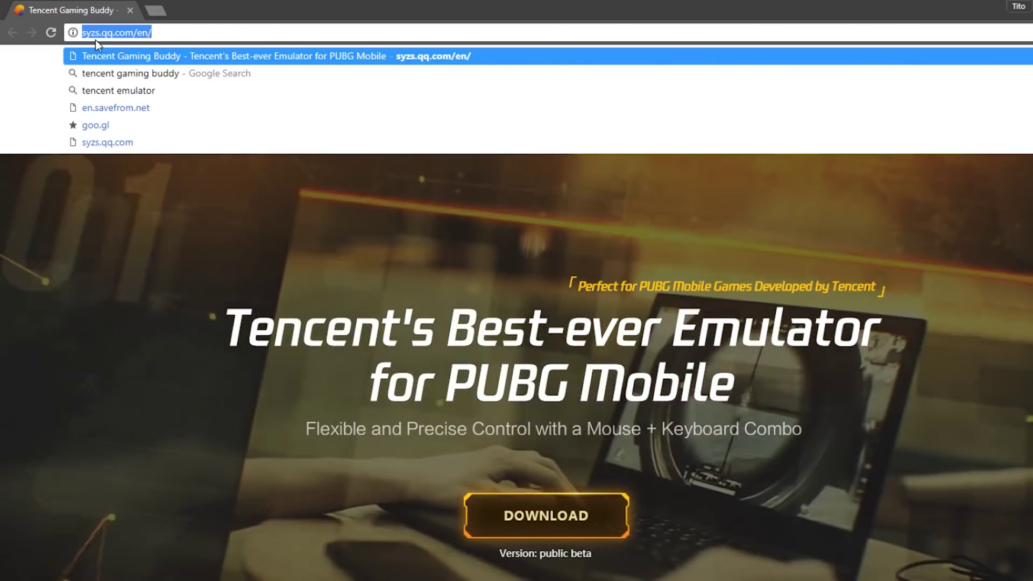
# Download the Tencent Gaming Buddy installer from syzs.qq.com/en/, keep it past the warning, and open it.
pyautogui.click(224, 245)
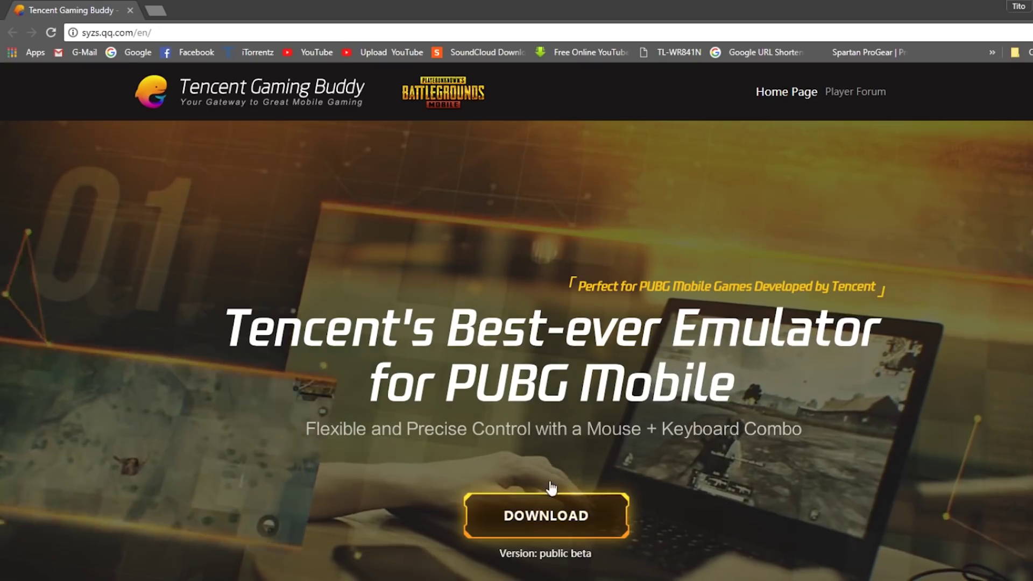
pyautogui.click(539, 517)
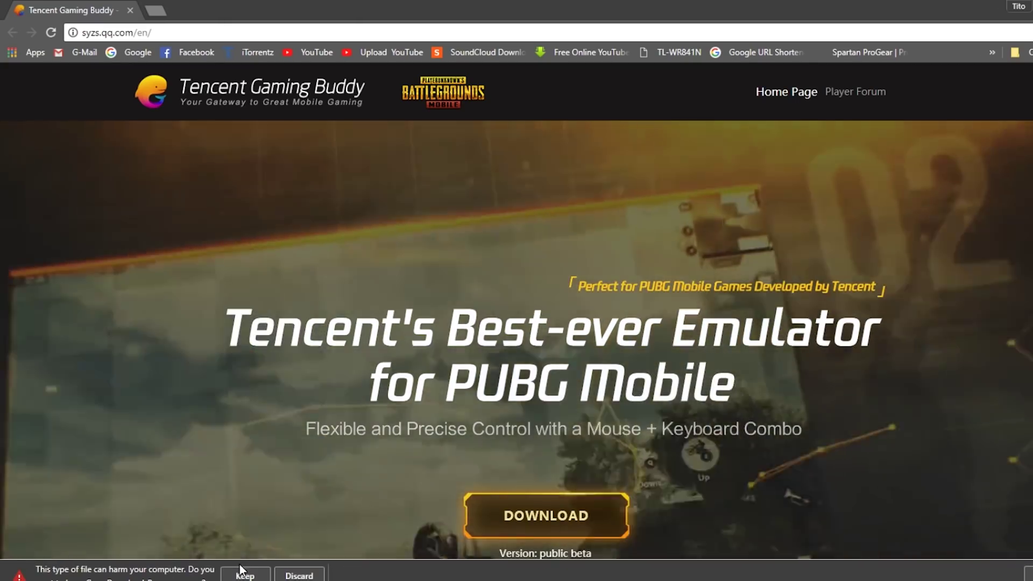
pyautogui.click(245, 576)
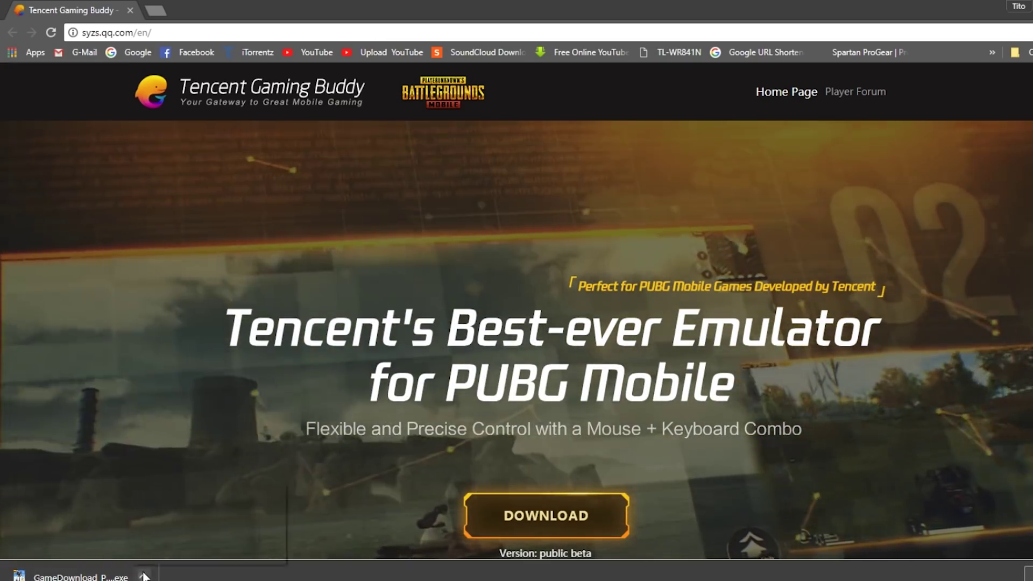
pyautogui.click(143, 576)
pyautogui.click(157, 489)
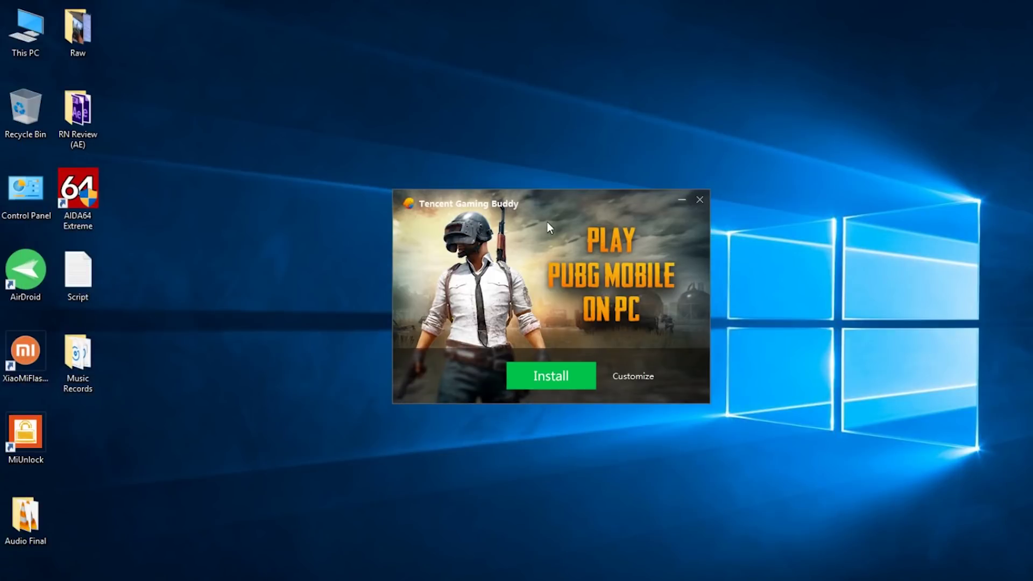
# Install Tencent Gaming Buddy, start it, and move its window toward the upper left.
pyautogui.moveTo(544, 217); pyautogui.dragTo(547, 188)
pyautogui.click(535, 348)
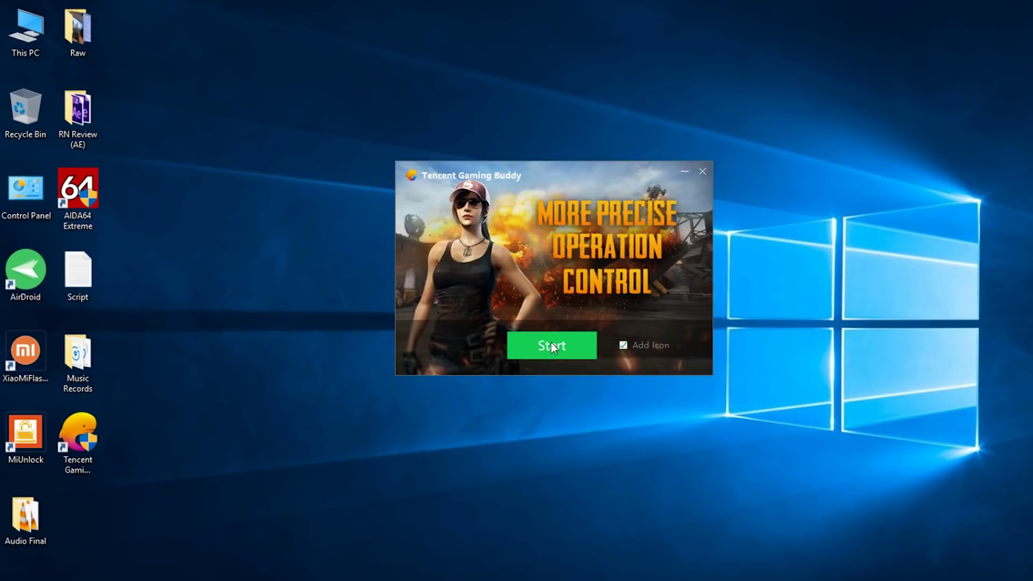
pyautogui.click(551, 346)
pyautogui.moveTo(410, 50); pyautogui.dragTo(254, 26)
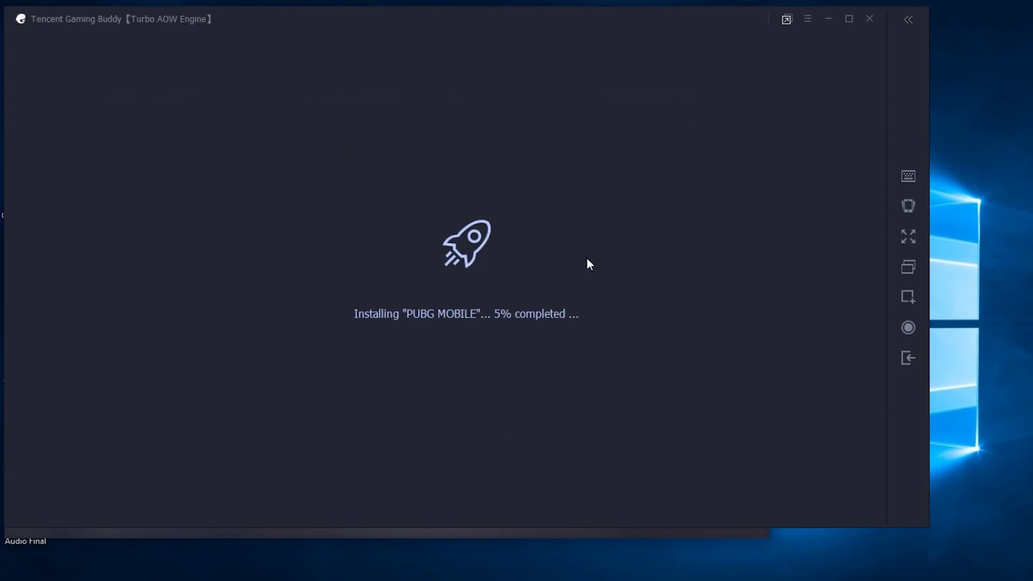
# Reposition the game engine window while PUBG MOBILE updates, then close the emulator.
pyautogui.moveTo(475, 23); pyautogui.dragTo(479, 64)
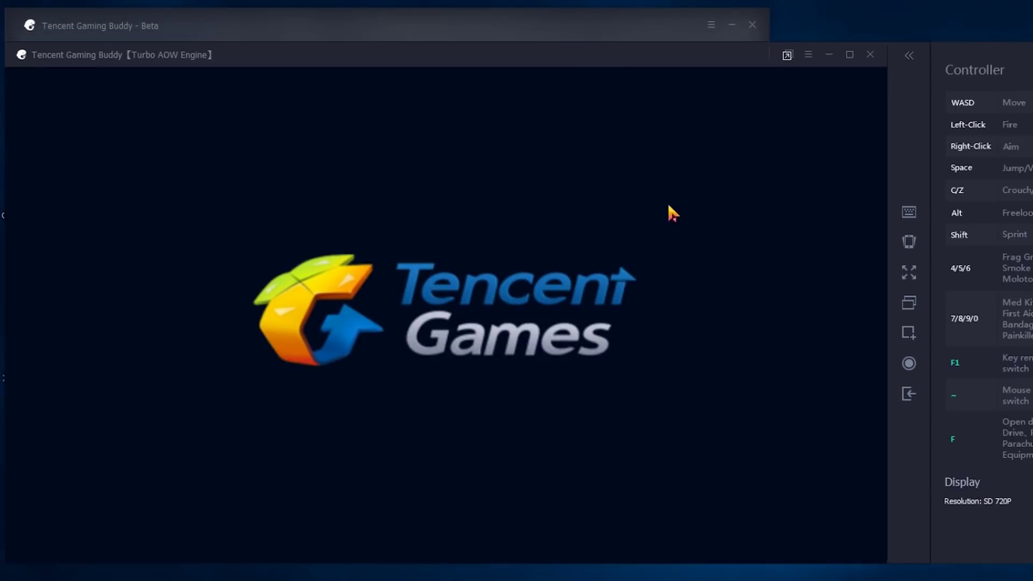
pyautogui.moveTo(605, 55); pyautogui.dragTo(334, 46)
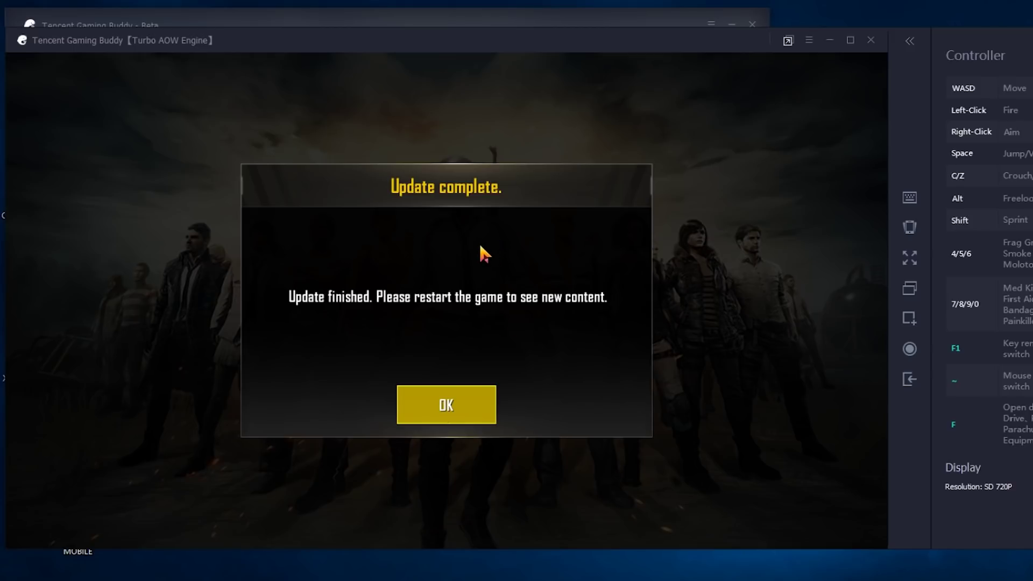
pyautogui.click(871, 41)
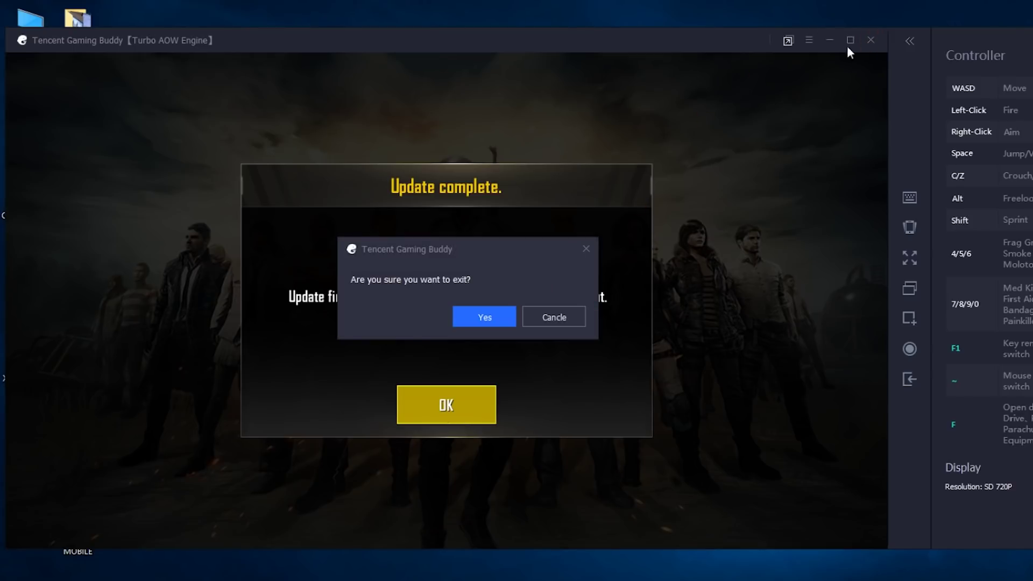
# Confirm the exit, relaunch PUBG MOBILE with PLAY, and accept its user agreement.
pyautogui.click(487, 320)
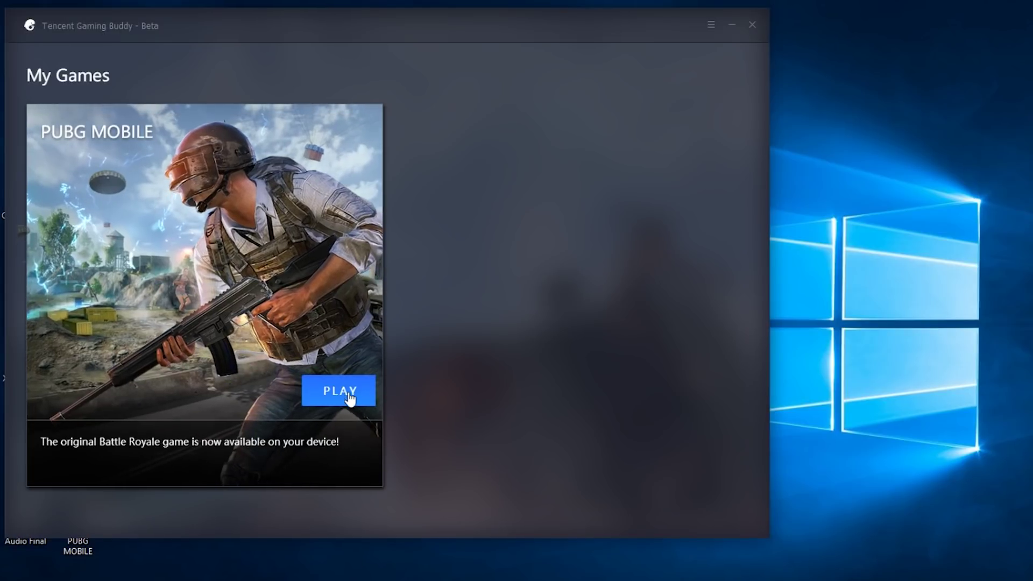
pyautogui.click(350, 398)
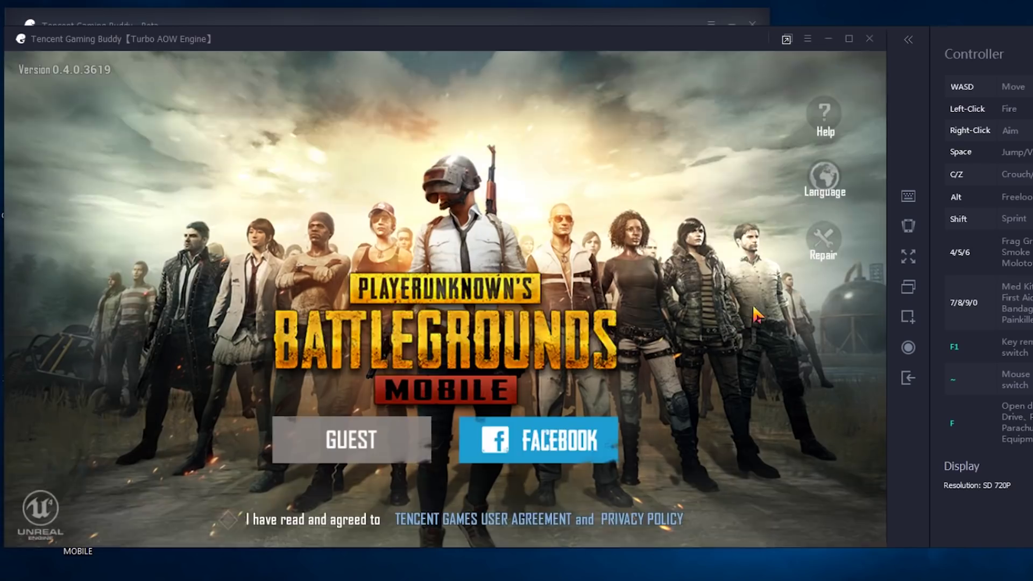
pyautogui.click(430, 447)
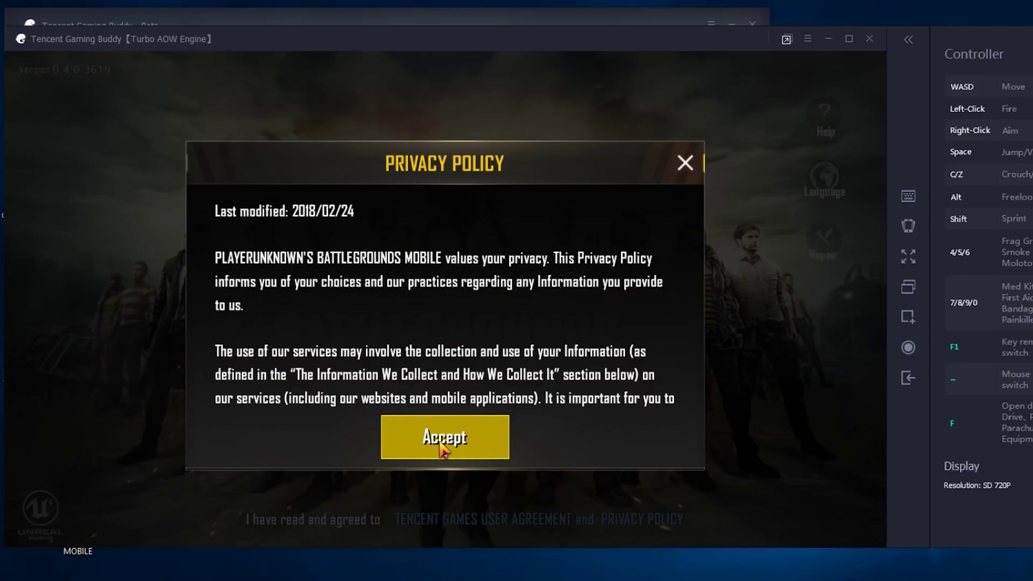
# Accept the privacy policy, log in with Facebook credentials, and dismiss the emulator-detected notice.
pyautogui.click(442, 444)
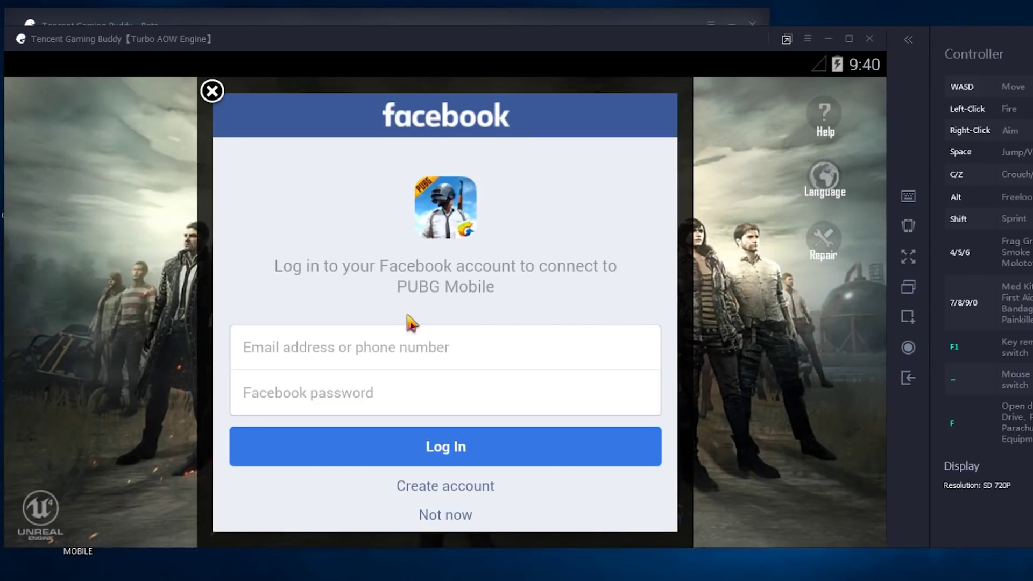
pyautogui.click(339, 350)
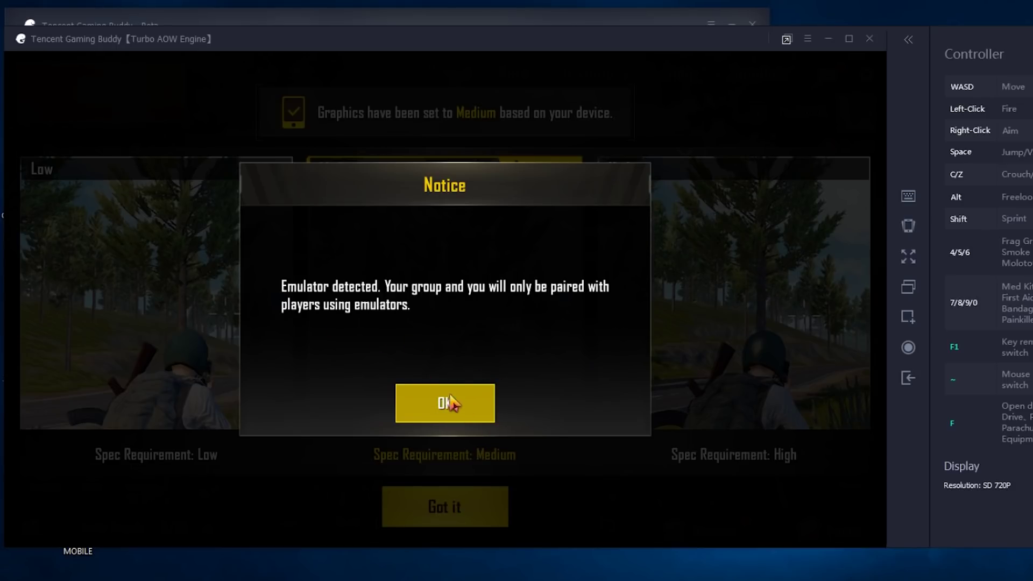
pyautogui.click(455, 413)
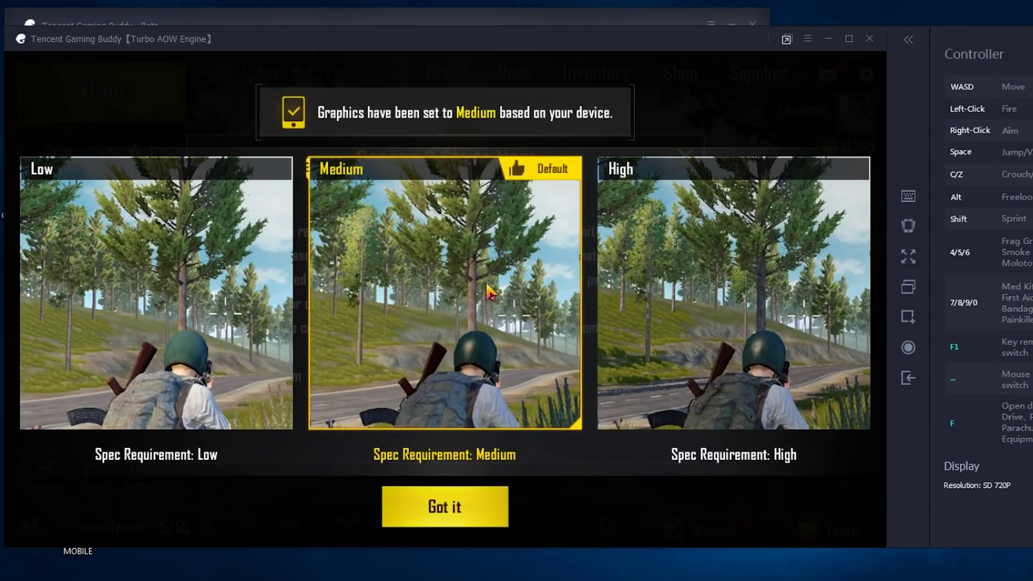
# Accept Medium graphics, close the Season 2 announcement and overlay, and invite the idle friend.
pyautogui.click(458, 514)
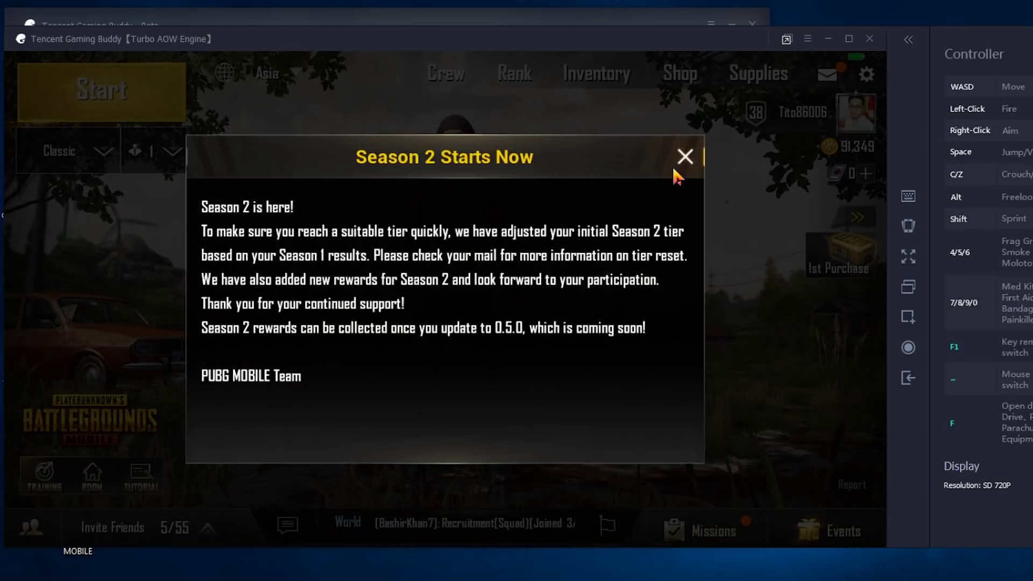
pyautogui.click(685, 156)
pyautogui.click(771, 146)
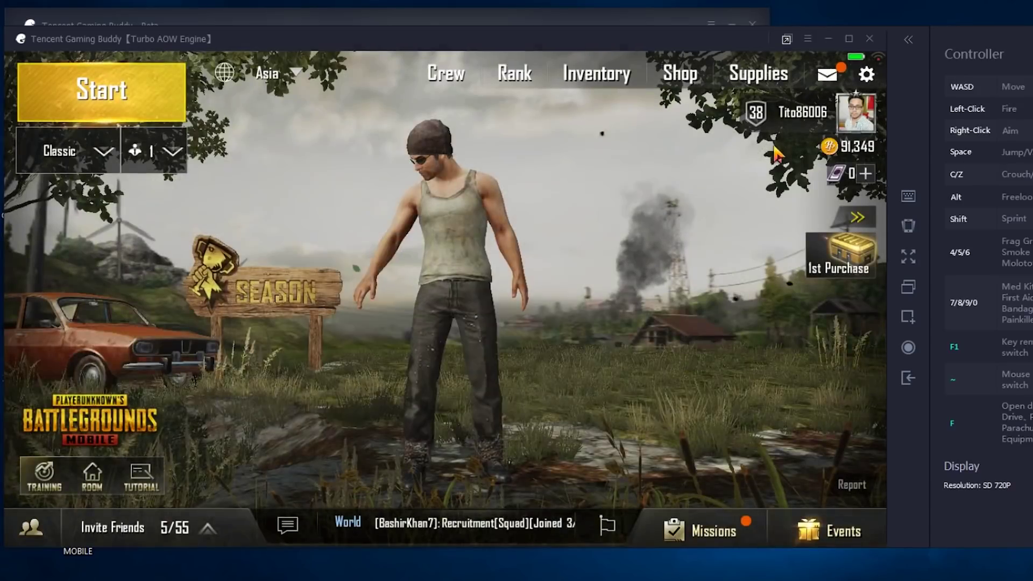
pyautogui.click(207, 528)
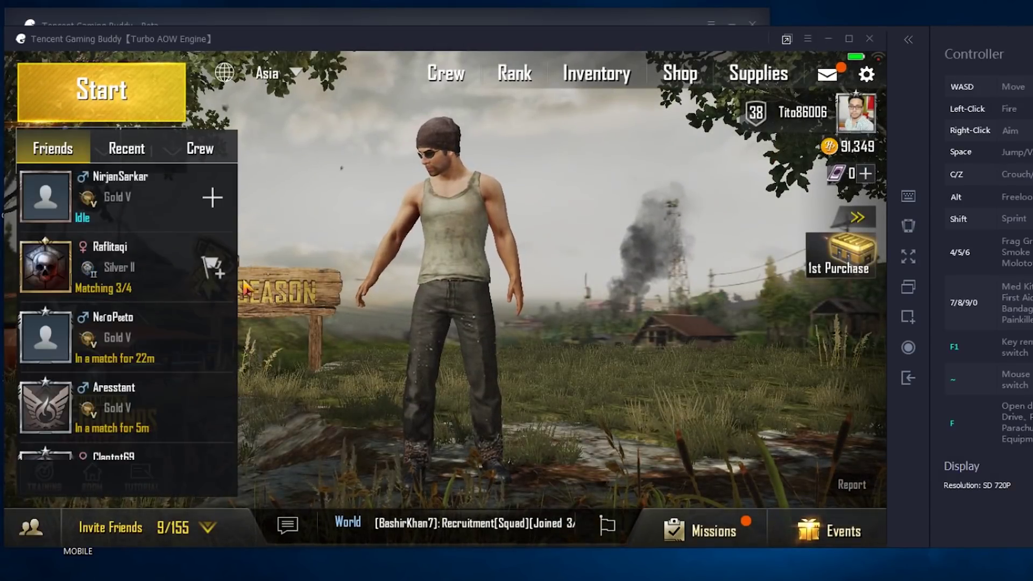
pyautogui.click(213, 200)
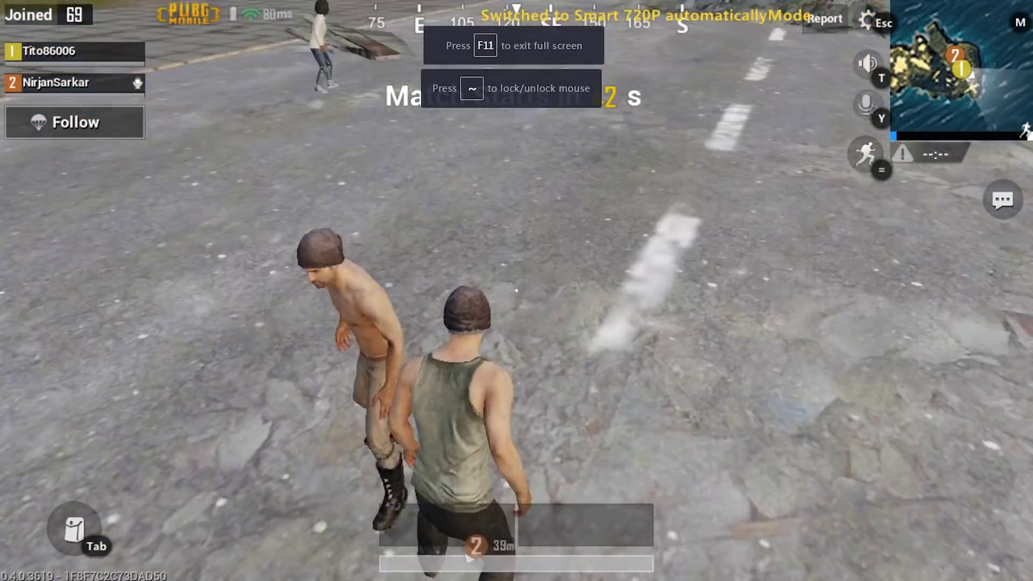
# Run and sprint along the runway with W and Shift, then bring up Settings with Esc.
pyautogui.press('w')
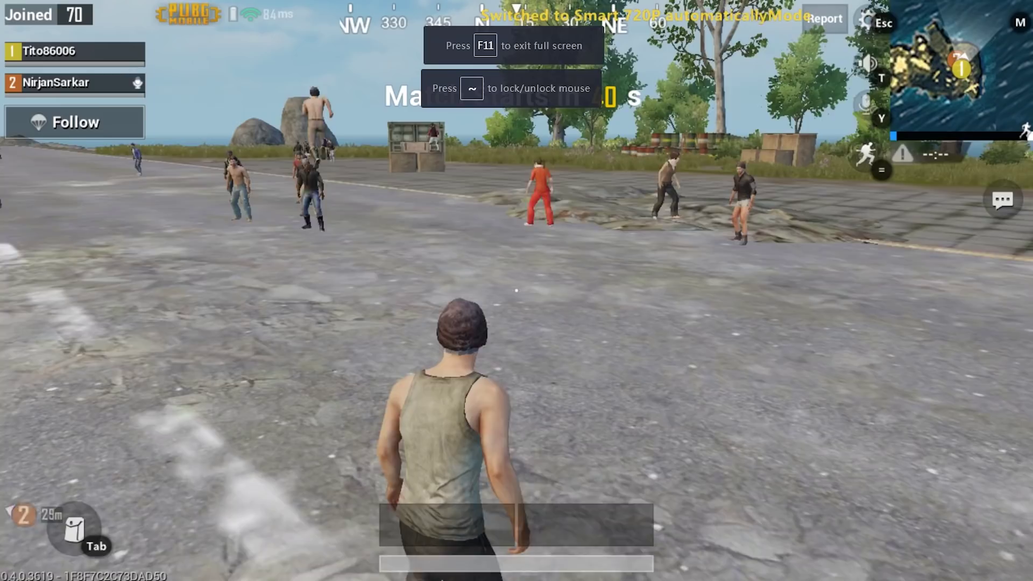
pyautogui.press('shift')
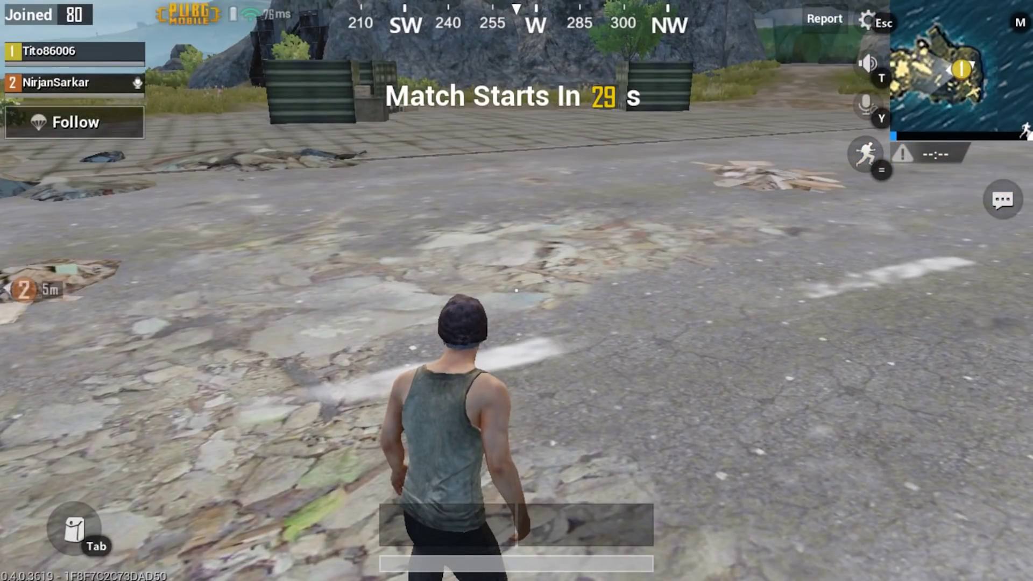
pyautogui.press('Escape')
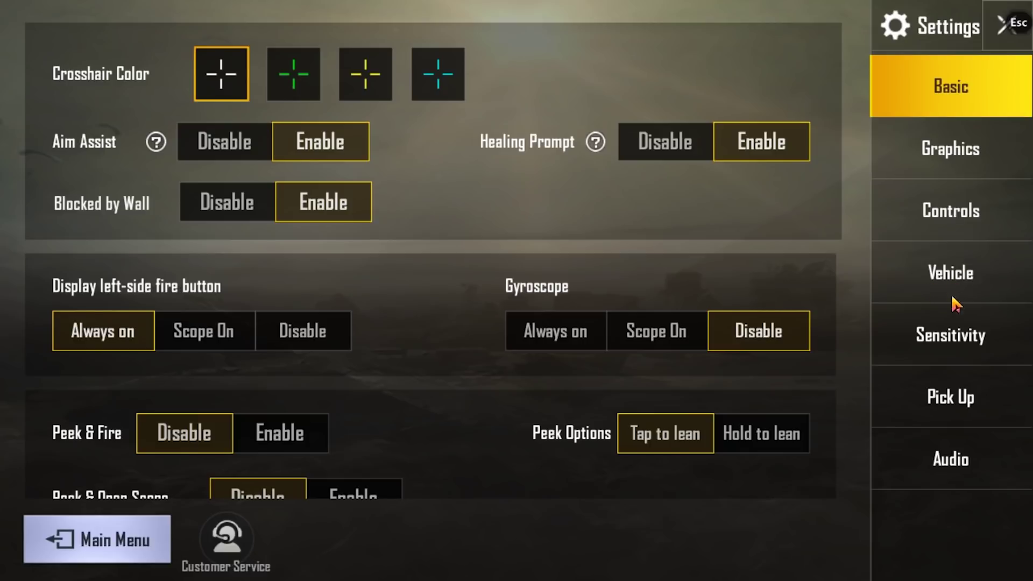
# Enable Peek & Fire, then browse the Graphics, Controls, Vehicle and Sensitivity pages.
pyautogui.click(305, 439)
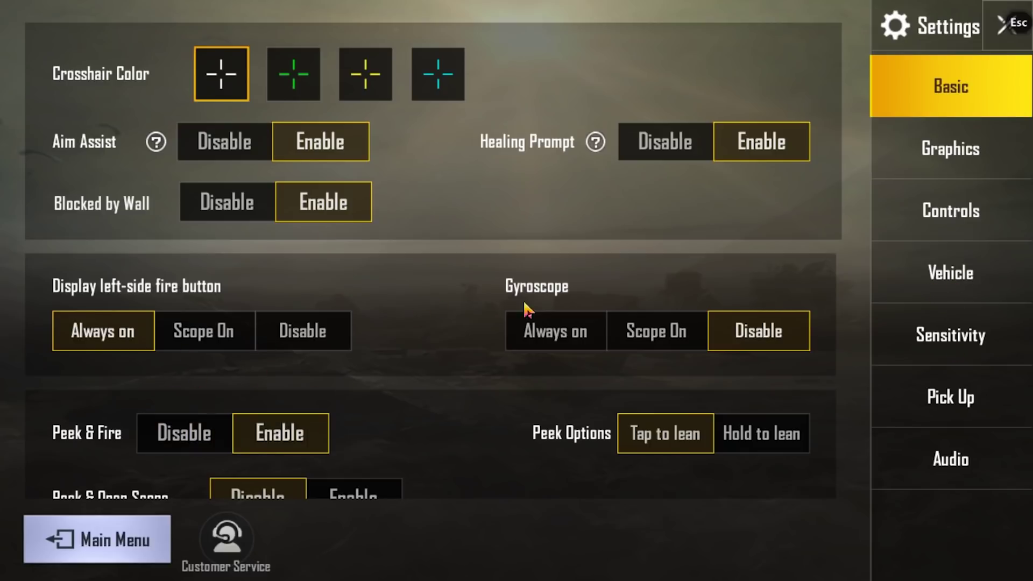
pyautogui.moveTo(651, 252); pyautogui.dragTo(683, 170)
pyautogui.click(959, 161)
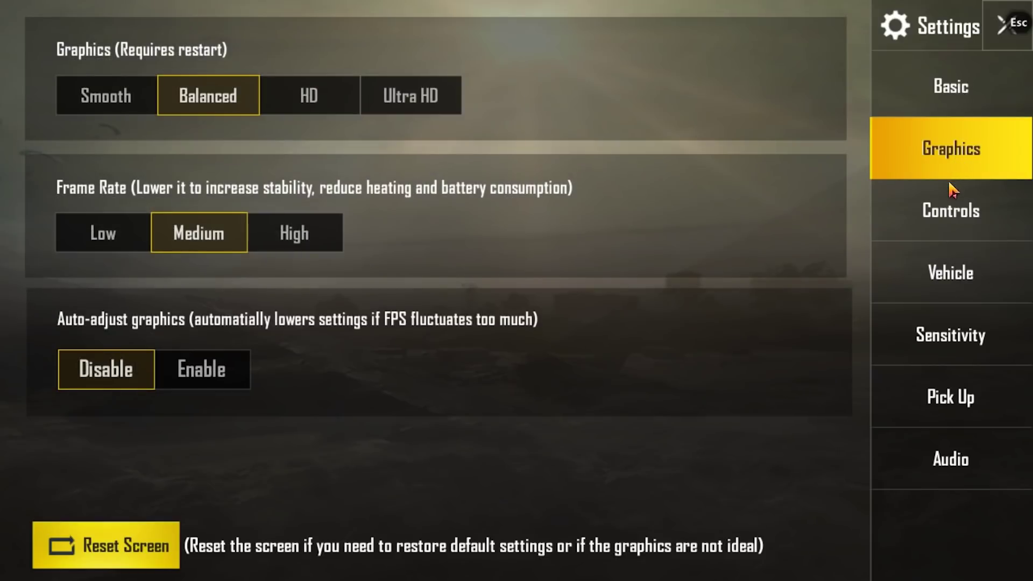
pyautogui.click(957, 220)
pyautogui.click(950, 278)
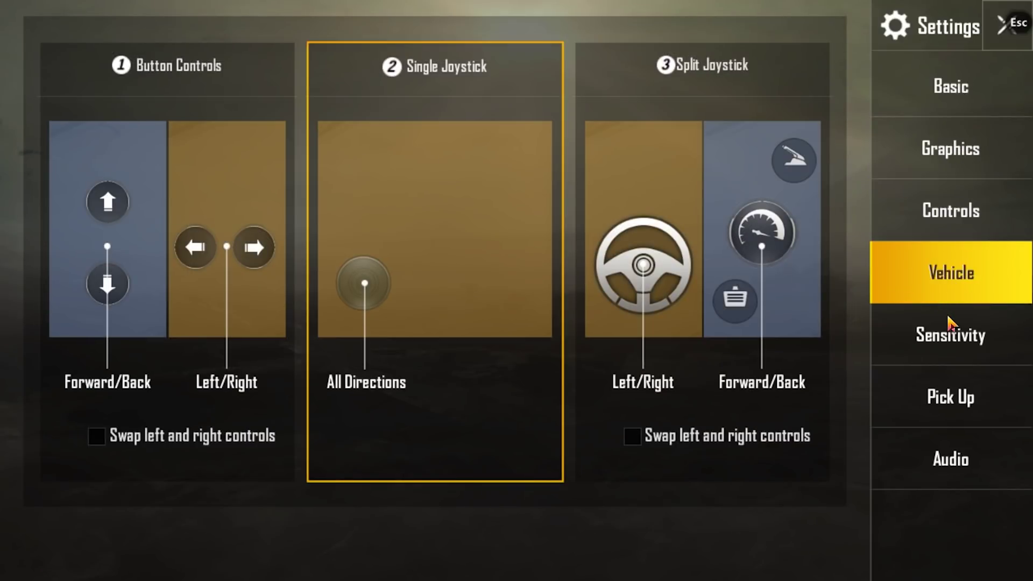
pyautogui.click(955, 325)
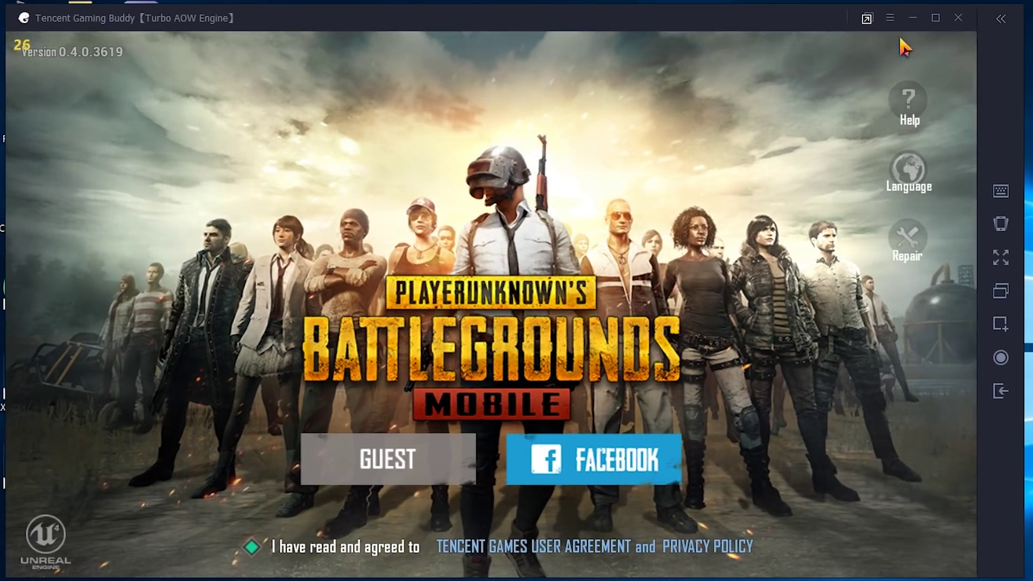
# Open Setting Center from the hamburger menu and view its Engine and Game tabs.
pyautogui.click(891, 18)
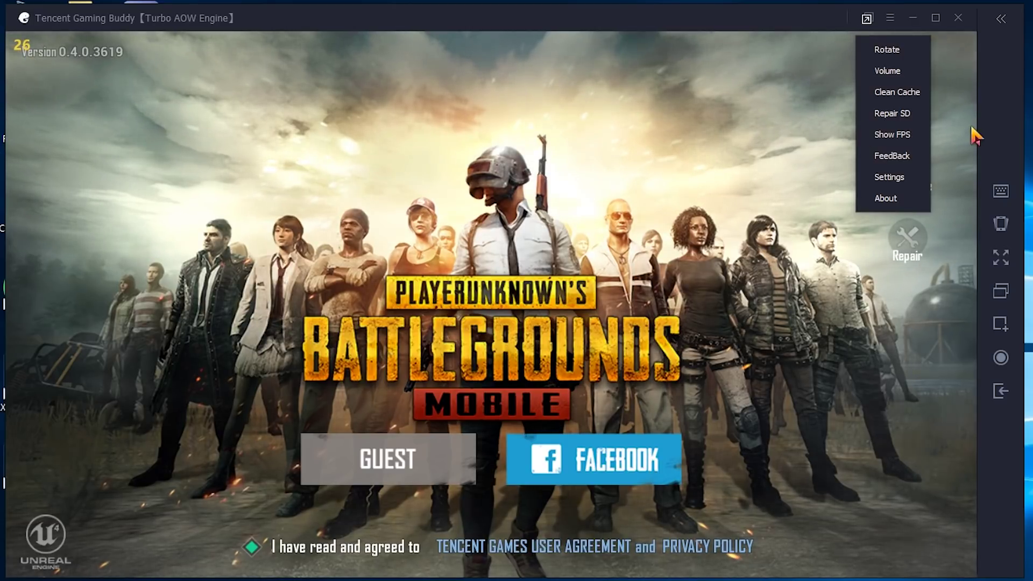
pyautogui.click(906, 186)
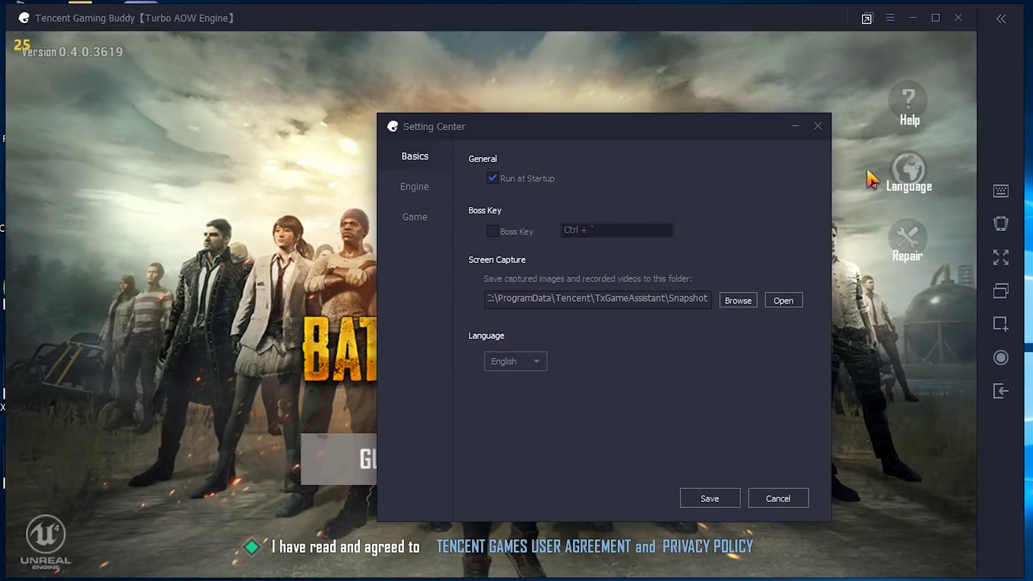
pyautogui.click(423, 191)
pyautogui.click(417, 216)
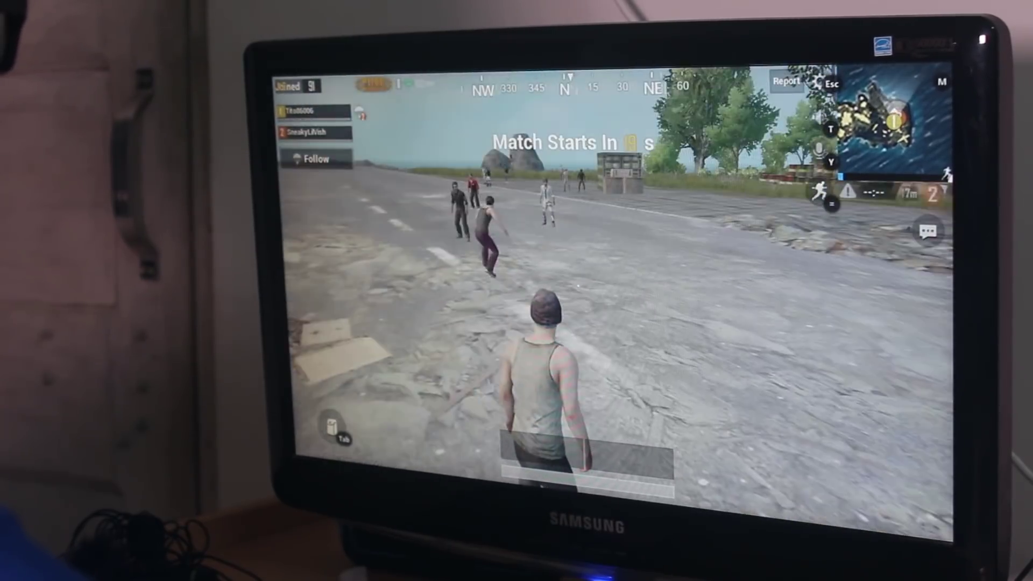
# Sprint past the crashed plane along the runway, turning east toward the containers.
pyautogui.press('w')
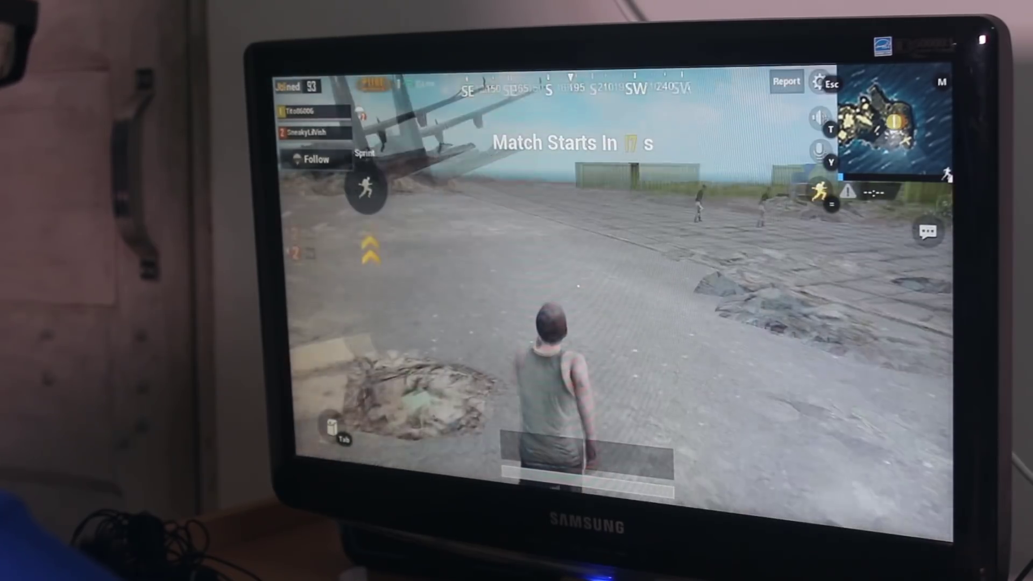
pyautogui.press('w')
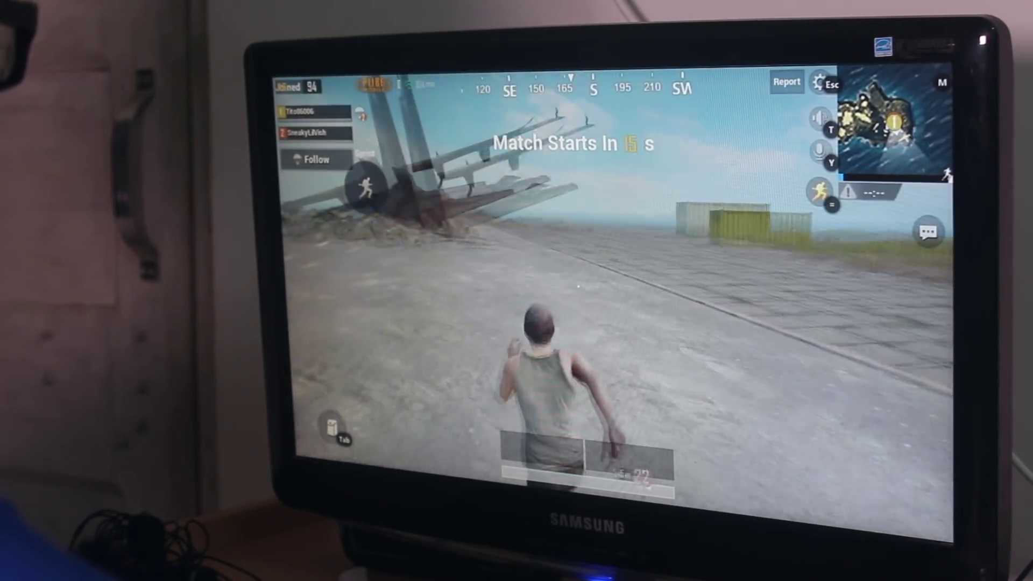
pyautogui.press('w')
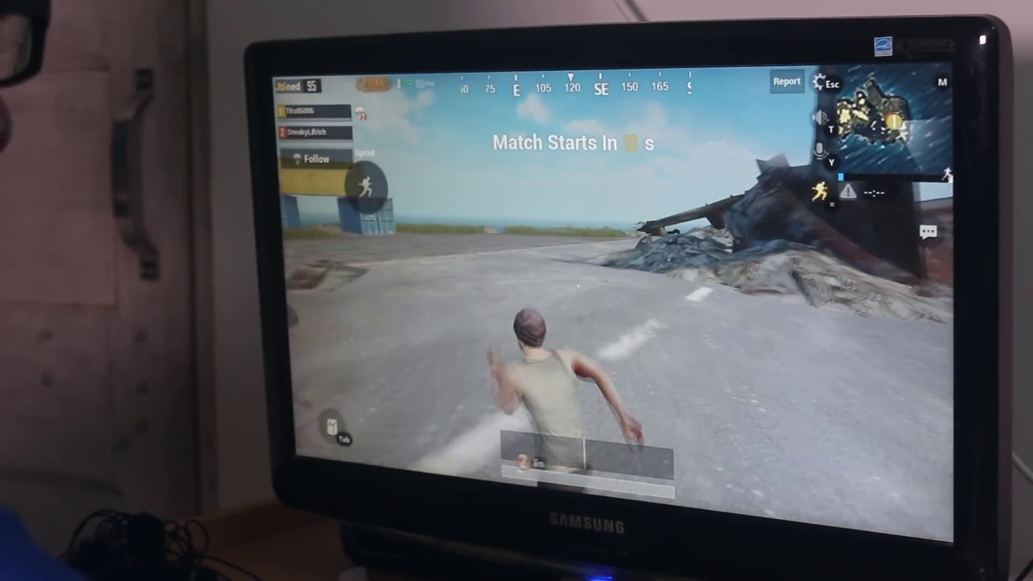
pyautogui.press('w')
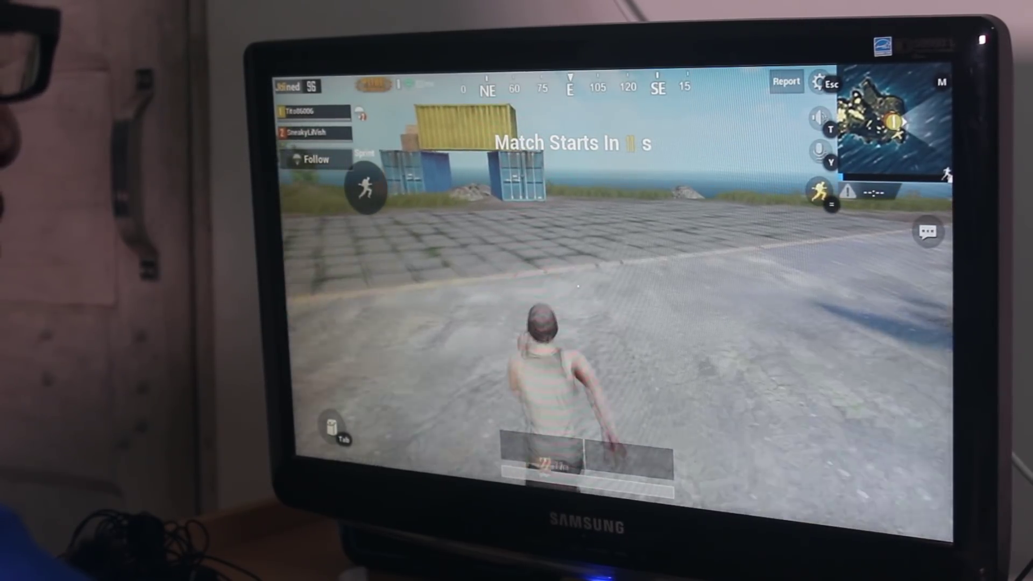